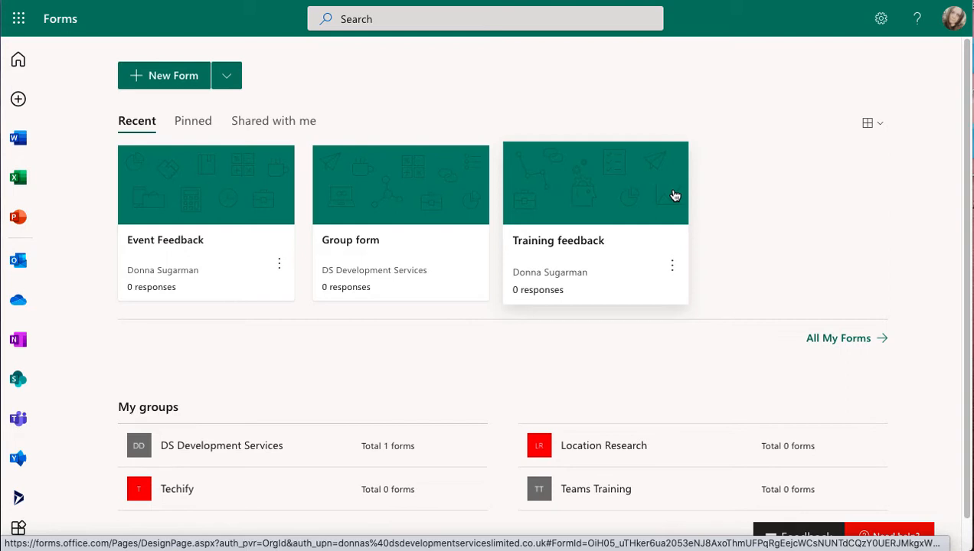
- Create a new quiz and title it "This weeks quiz"
{"action": "left_click", "coordinate": [229, 79]}
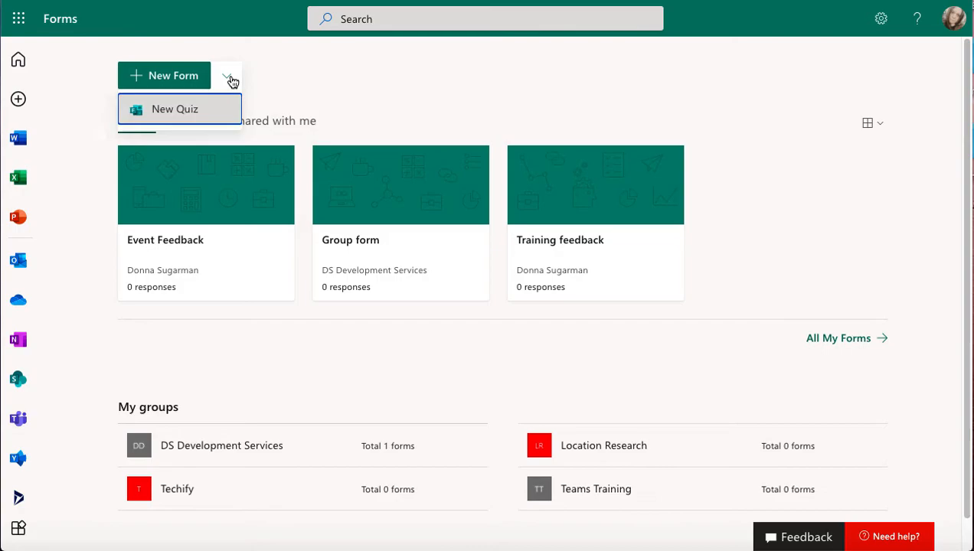
{"action": "left_click", "coordinate": [196, 116]}
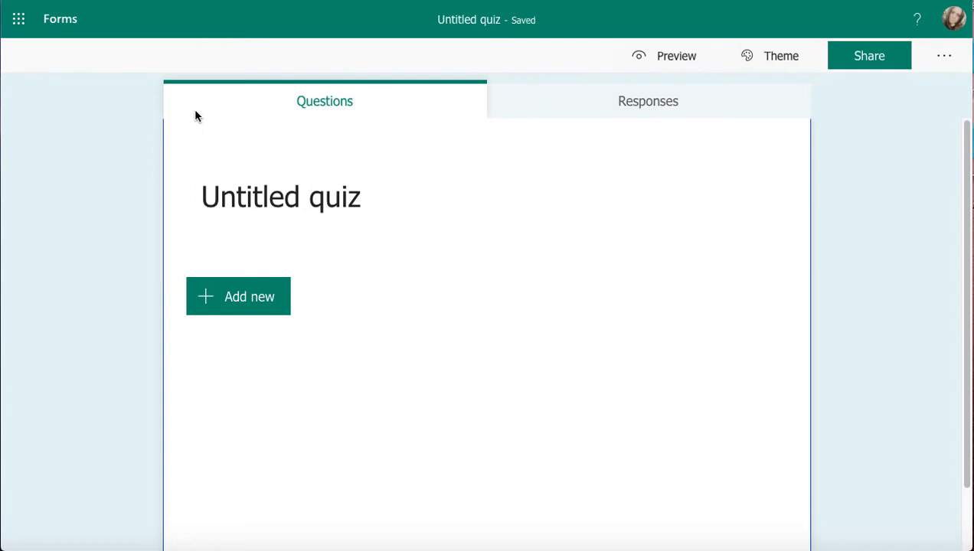
{"action": "left_click", "coordinate": [259, 208]}
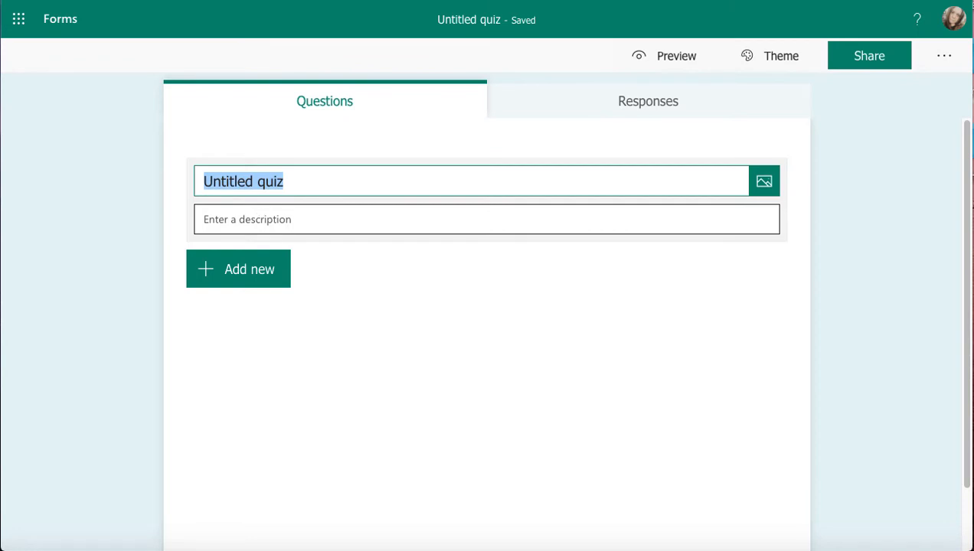
{"action": "type", "text": "Thiw"}
{"action": "key", "text": "BackSpace"}
{"action": "key", "text": "BackSpace"}
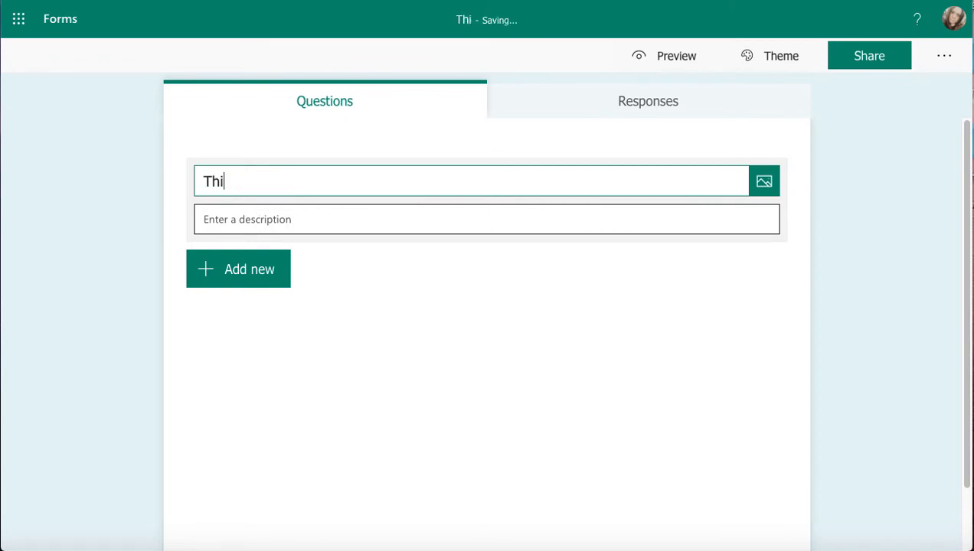
{"action": "type", "text": "s weeks "}
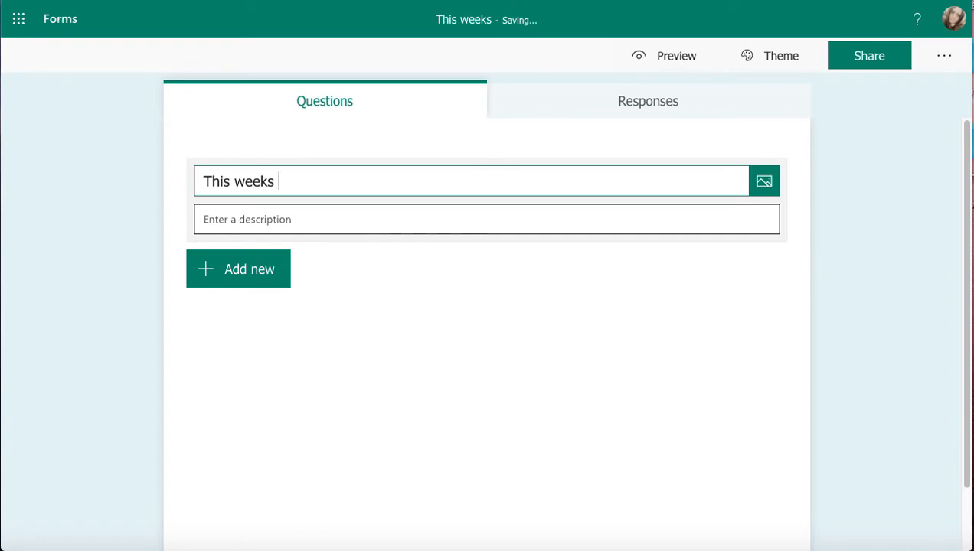
{"action": "type", "text": "quiz"}
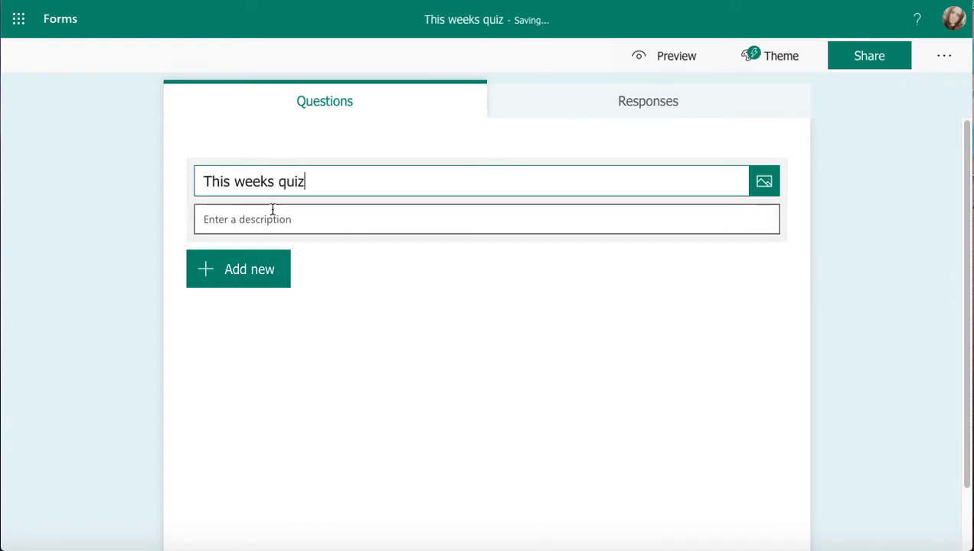
- Enter "Weekly quiz to be completed on Friday" as the quiz description
{"action": "left_click", "coordinate": [256, 220]}
{"action": "type", "text": "weekly q"}
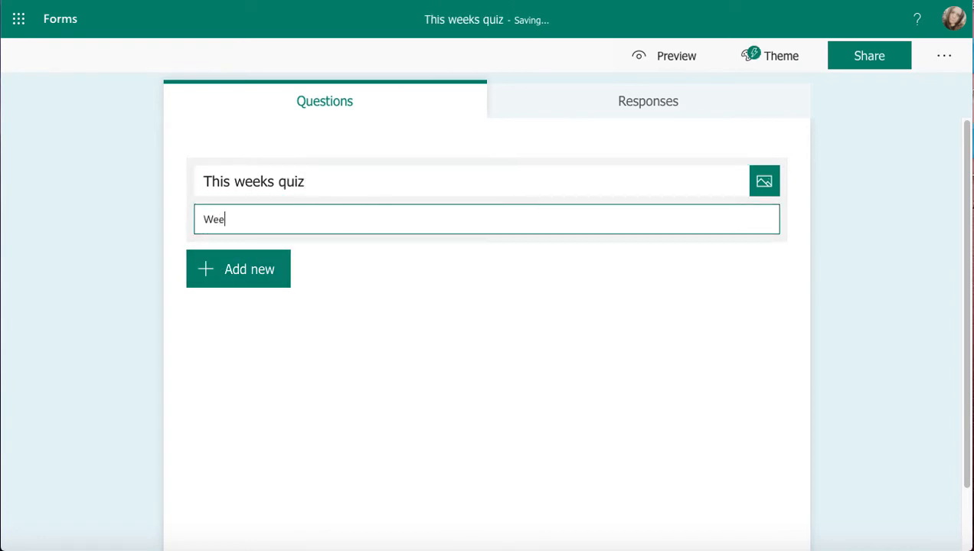
{"action": "type", "text": "uiz to be c"}
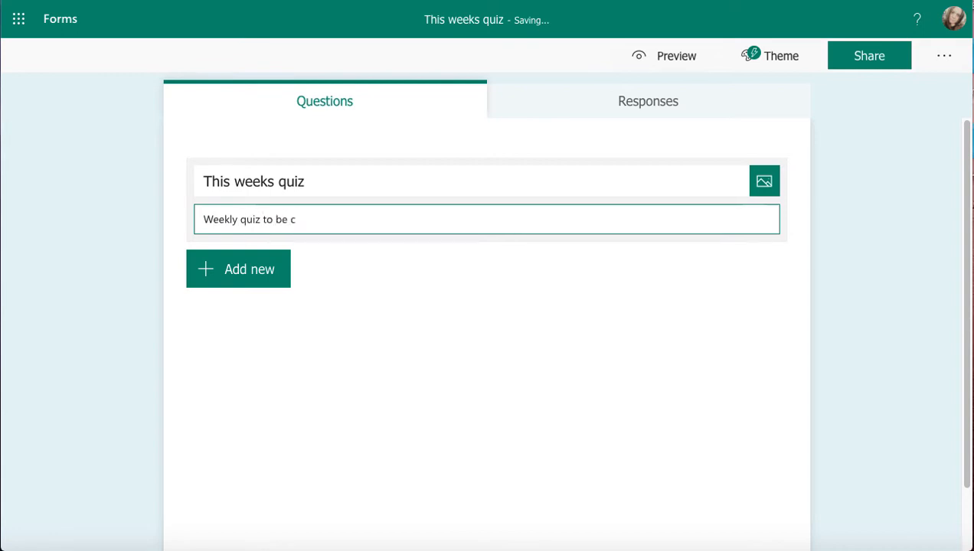
{"action": "key", "text": "BackSpace"}
{"action": "type", "text": "completed"}
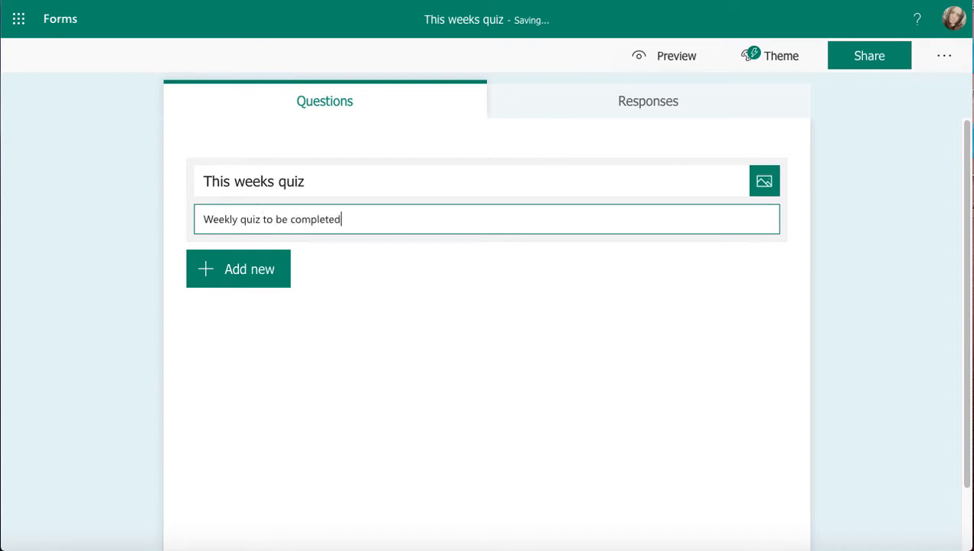
{"action": "type", "text": " on Friday"}
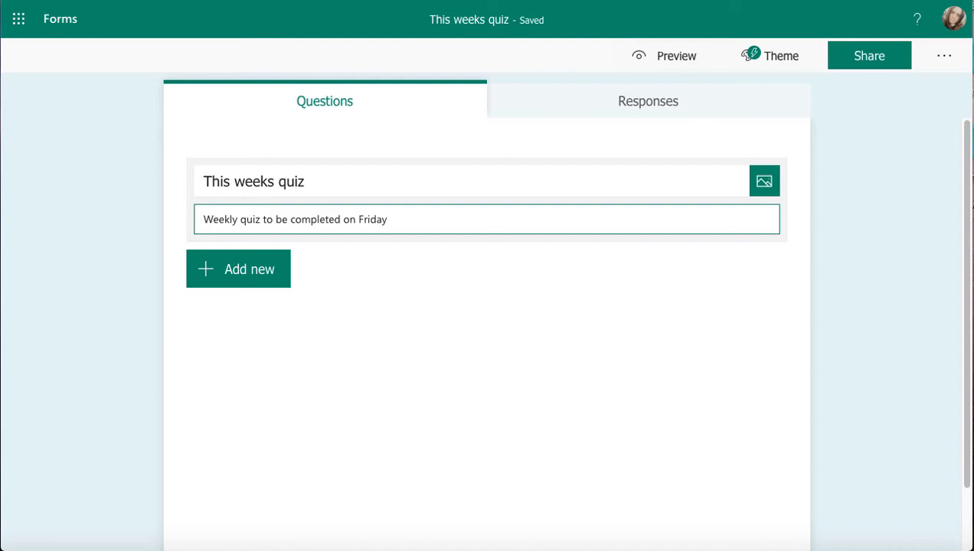
- Add a Choice question that reads "How much is the weekly sale price of the TV?"
{"action": "left_click", "coordinate": [218, 283]}
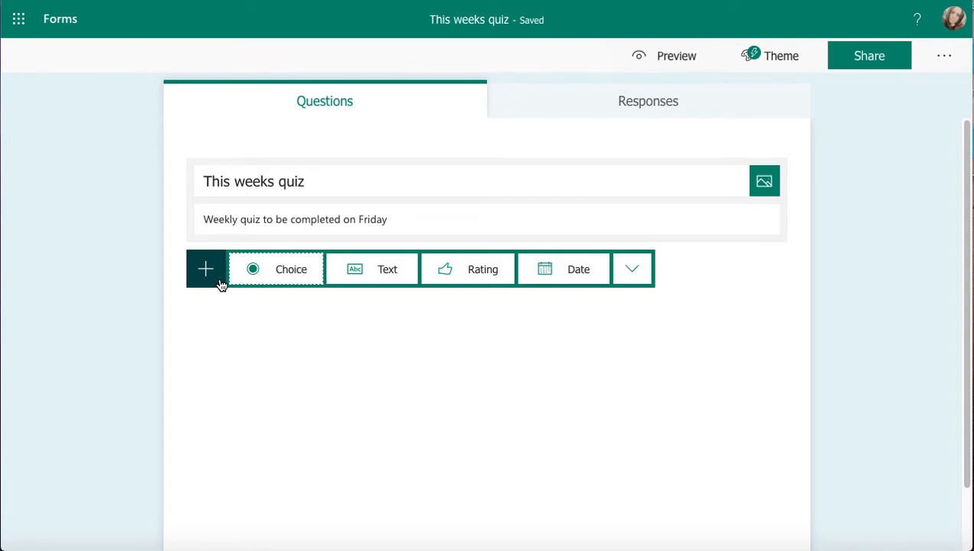
{"action": "left_click", "coordinate": [624, 269]}
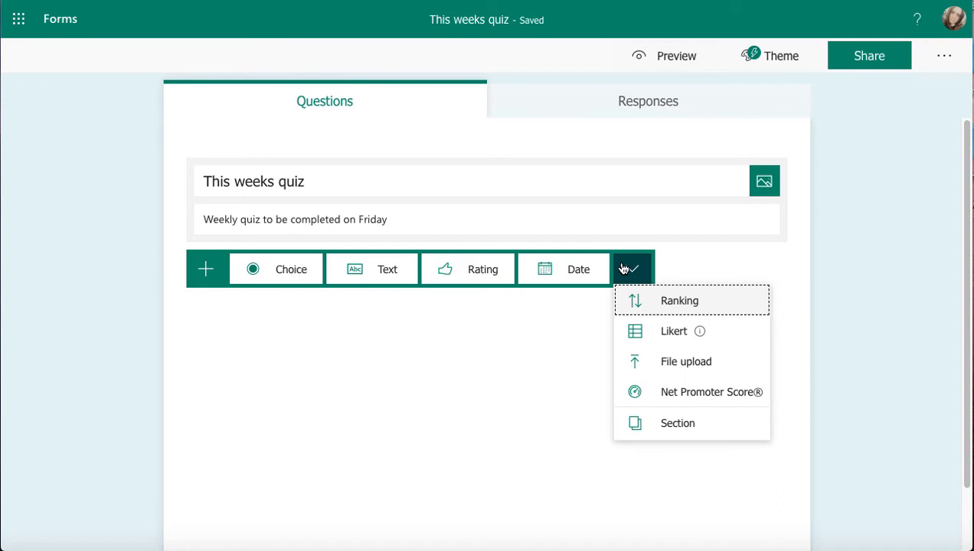
{"action": "left_click", "coordinate": [290, 270]}
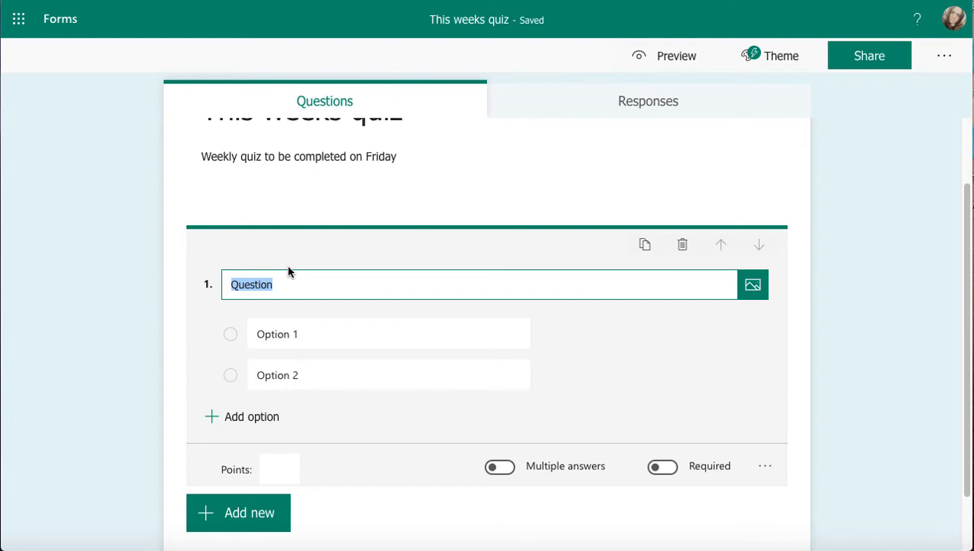
{"action": "type", "text": "How much is the weekly sale price of the TV"}
{"action": "type", "text": "?"}
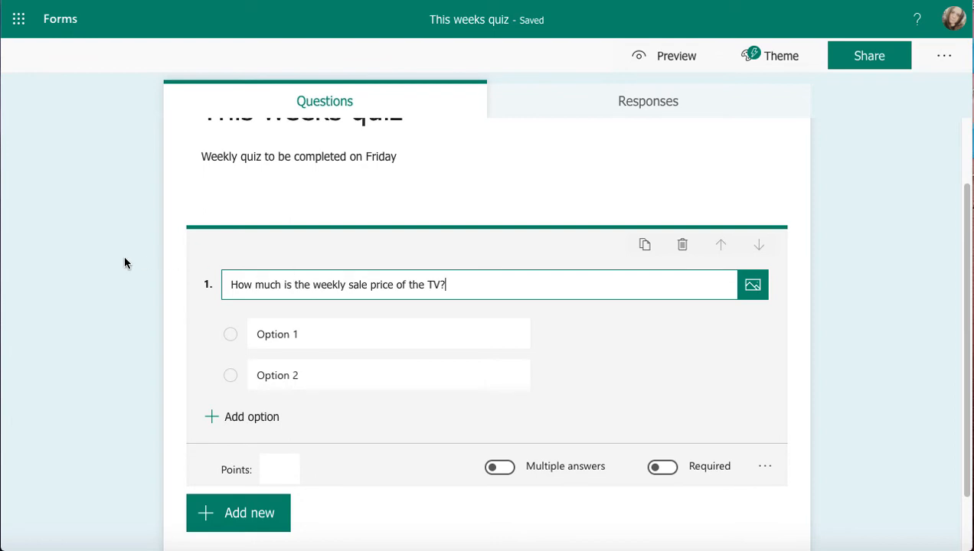
- Give the TV price question three answer options: 1000, 900 and 750
{"action": "left_click", "coordinate": [299, 333]}
{"action": "type", "text": "1000"}
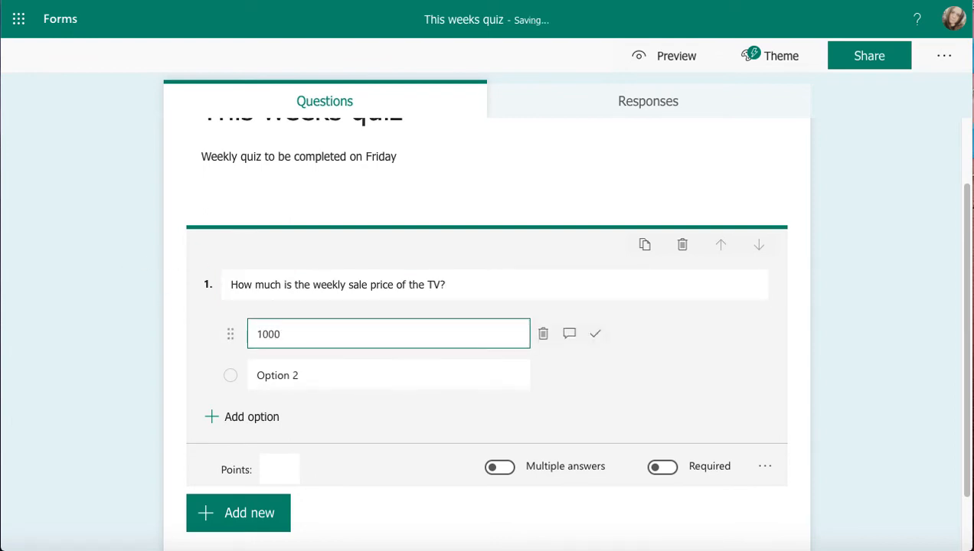
{"action": "left_click", "coordinate": [278, 374]}
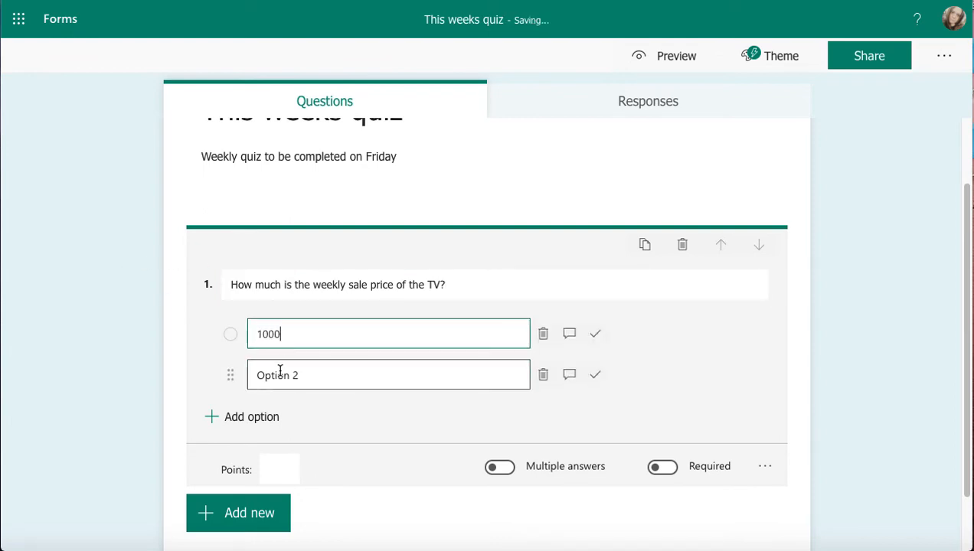
{"action": "type", "text": "900"}
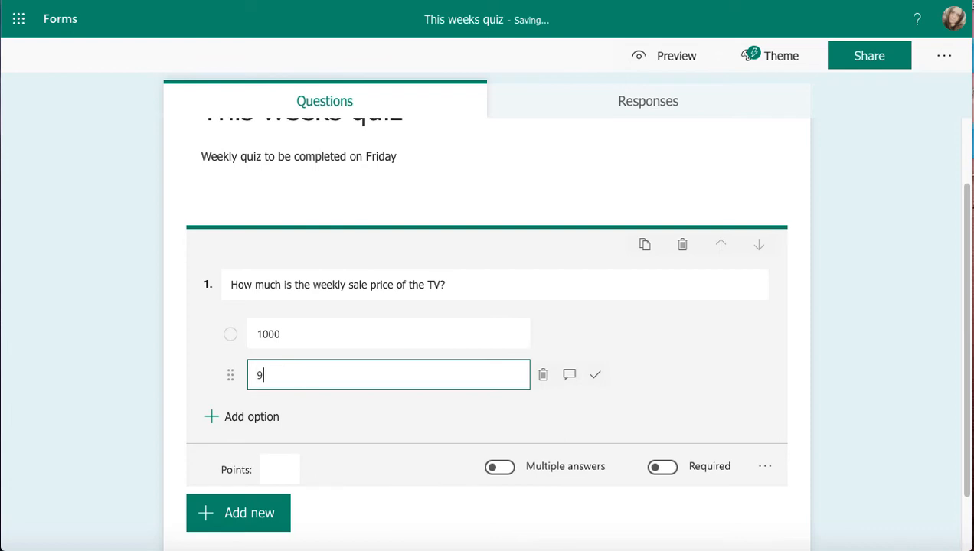
{"action": "left_click", "coordinate": [261, 421]}
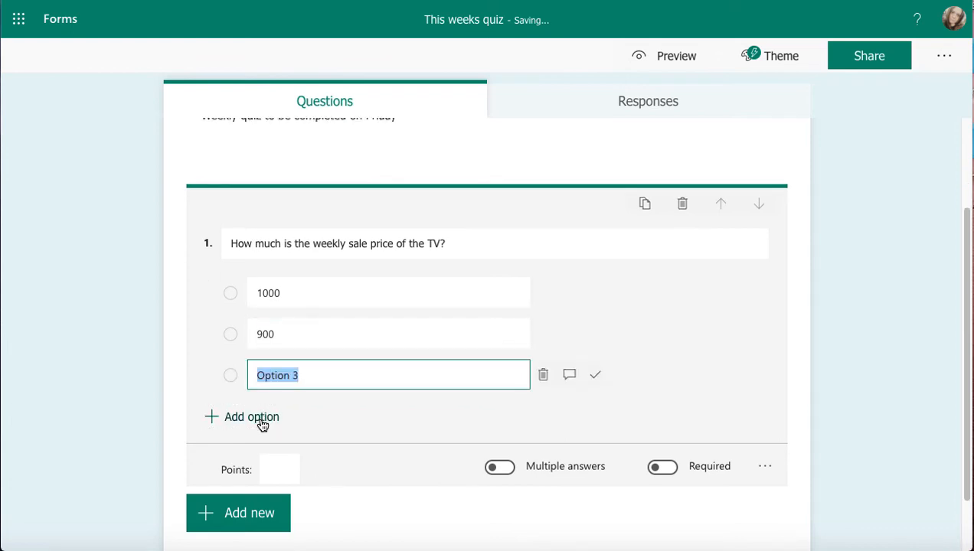
{"action": "type", "text": "750"}
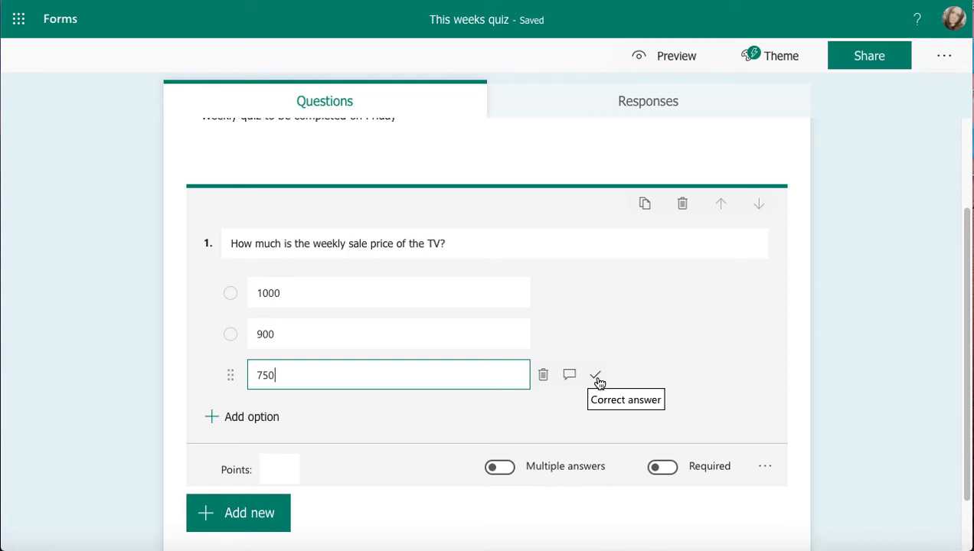
- Mark 750 as the correct answer and give it the respondent message "Well done thats correct!"
{"action": "left_click", "coordinate": [597, 378]}
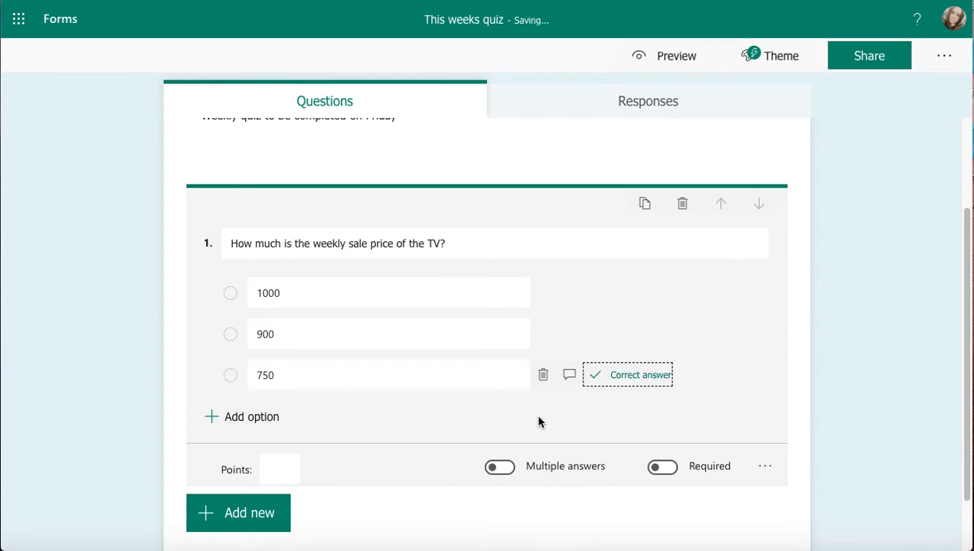
{"action": "left_click", "coordinate": [570, 375]}
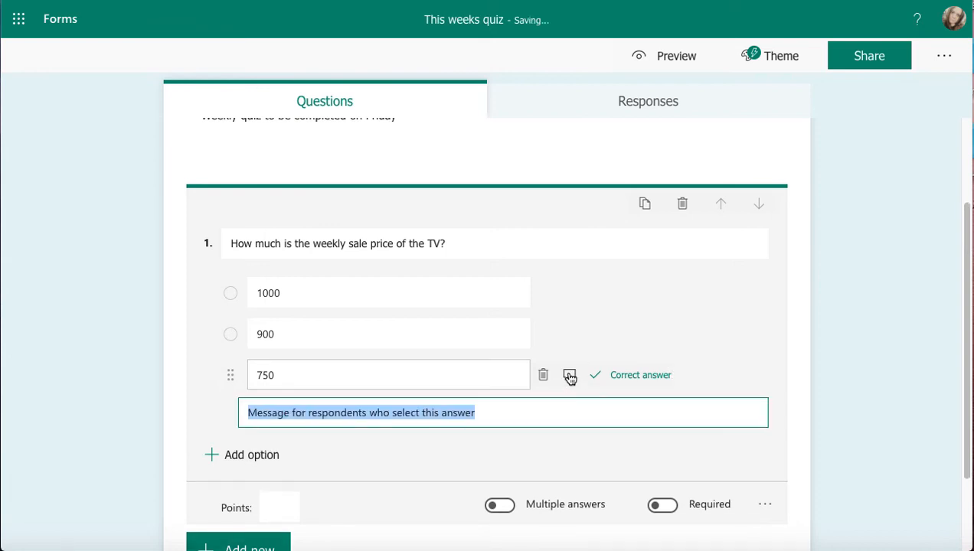
{"action": "type", "text": "Well done "}
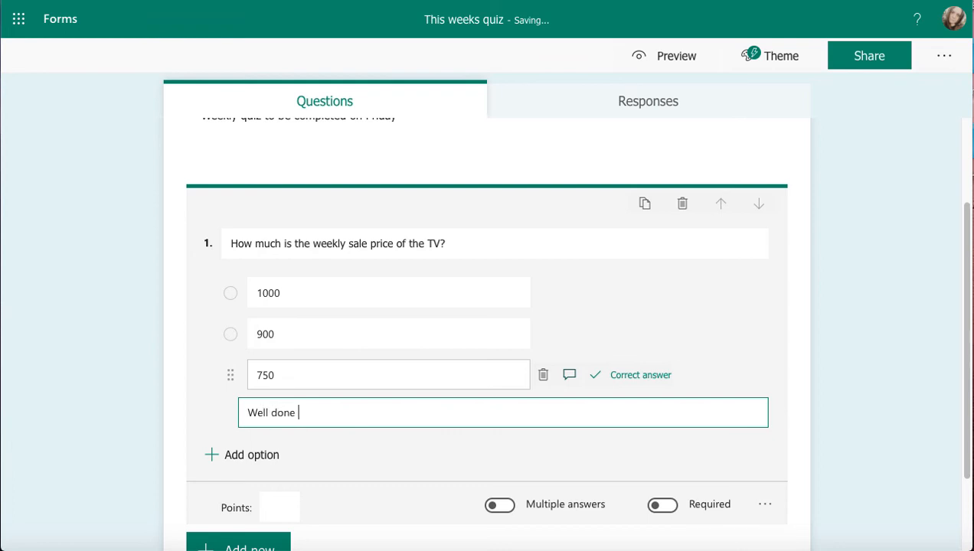
{"action": "type", "text": "thats correct!"}
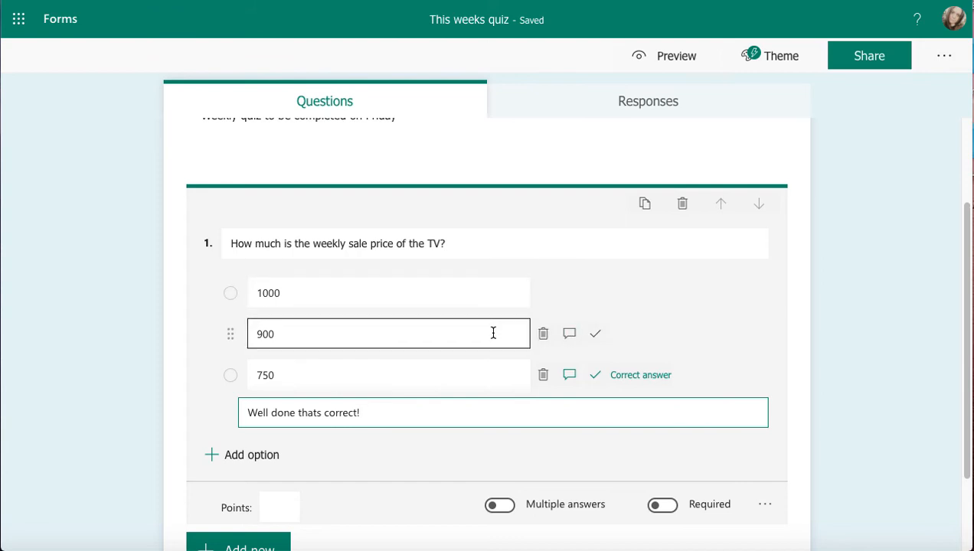
- Add the respondent message "Not quite right!" to both the 900 and the 1000 answer options
{"action": "left_click", "coordinate": [570, 335]}
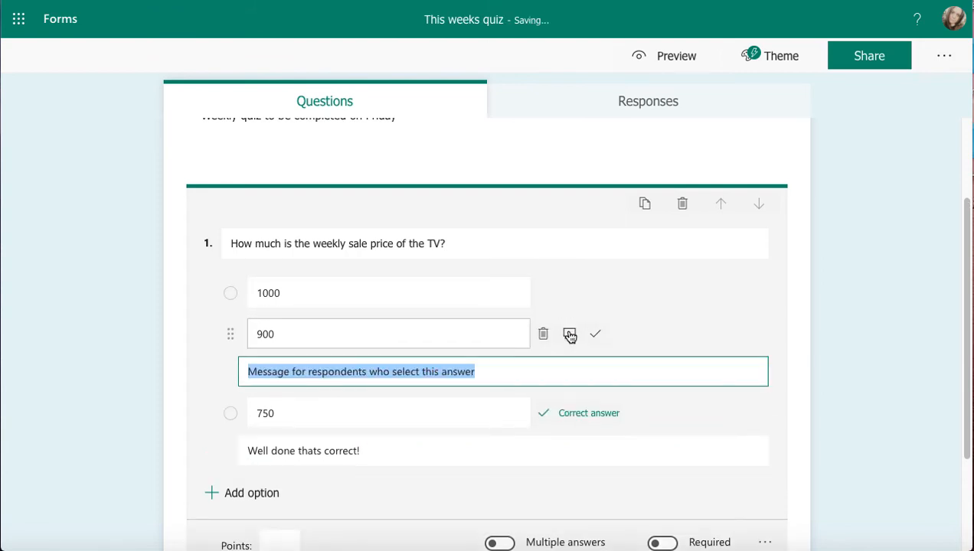
{"action": "type", "text": "Not "}
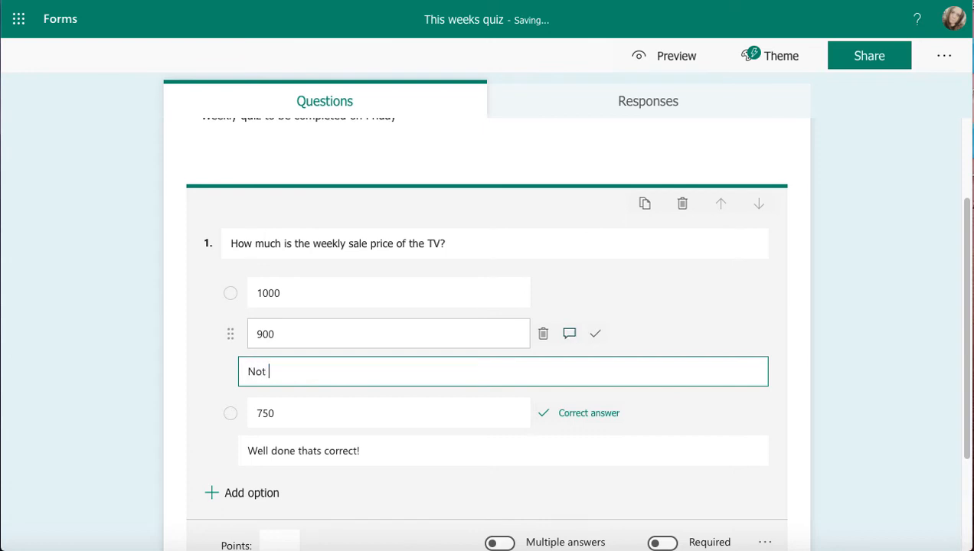
{"action": "type", "text": "quite right!"}
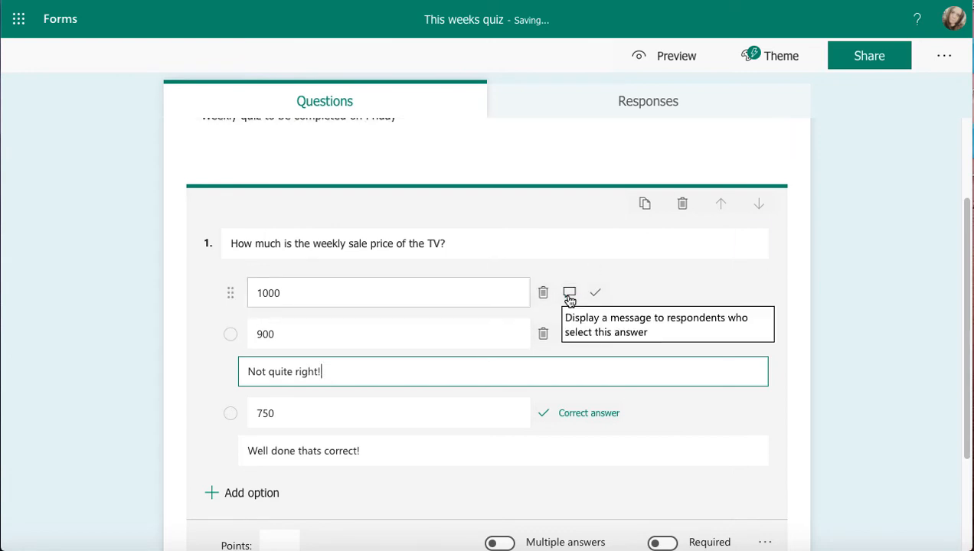
{"action": "left_click", "coordinate": [568, 294]}
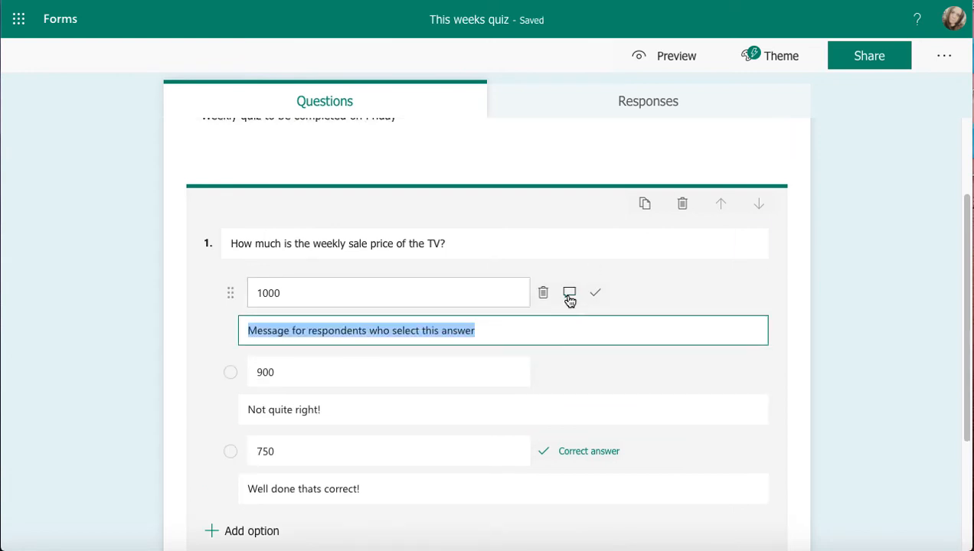
{"action": "type", "text": "No"}
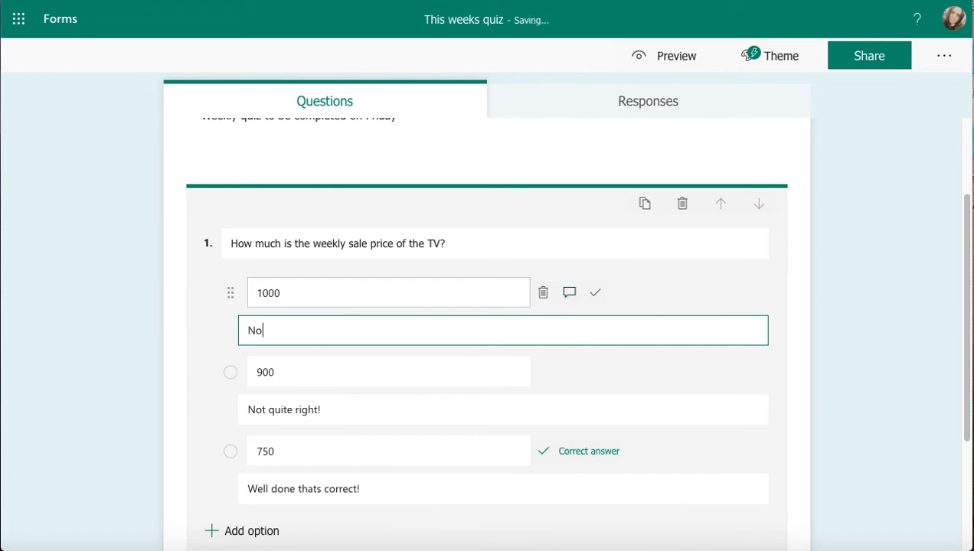
{"action": "type", "text": "t quite right!"}
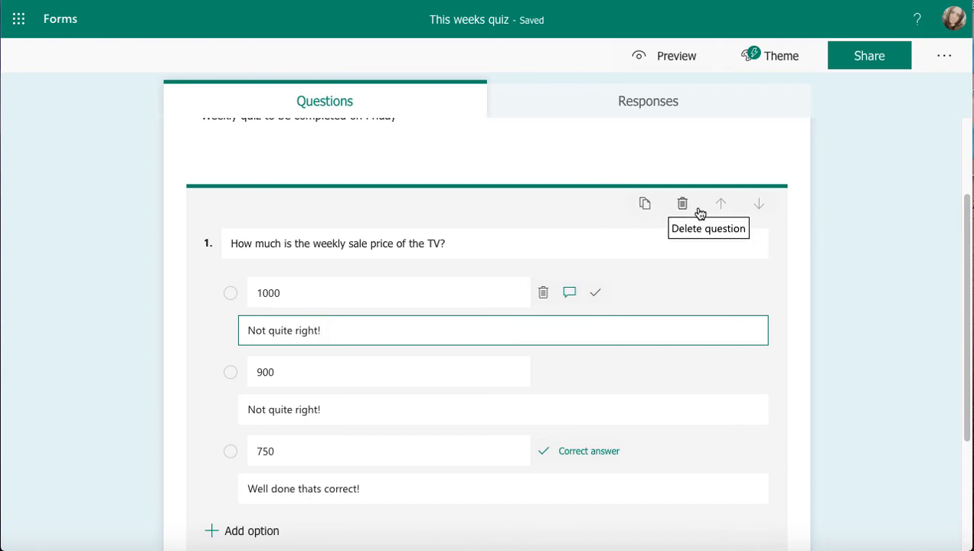
- Reopen the TV price question, review its additional settings, and set its points to 1
{"action": "left_click", "coordinate": [963, 363]}
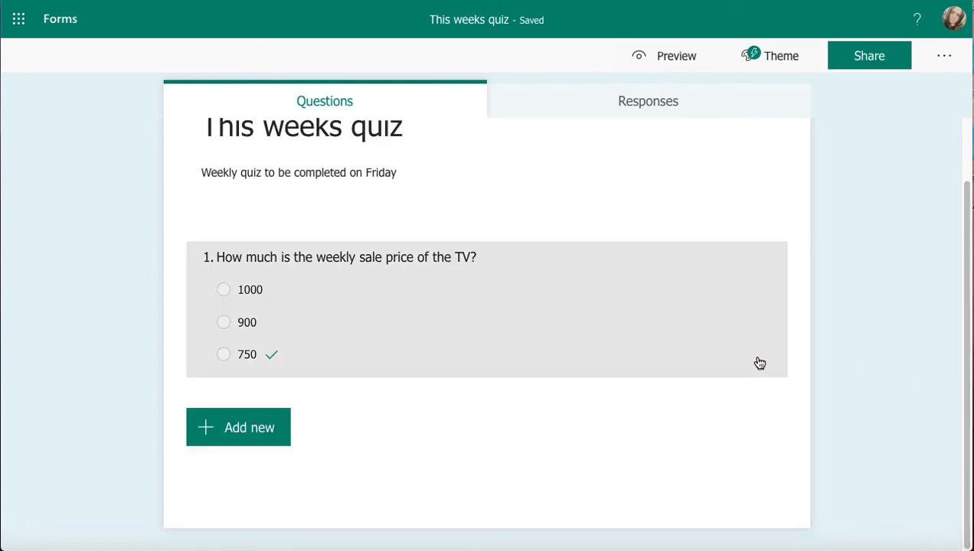
{"action": "left_click", "coordinate": [749, 355]}
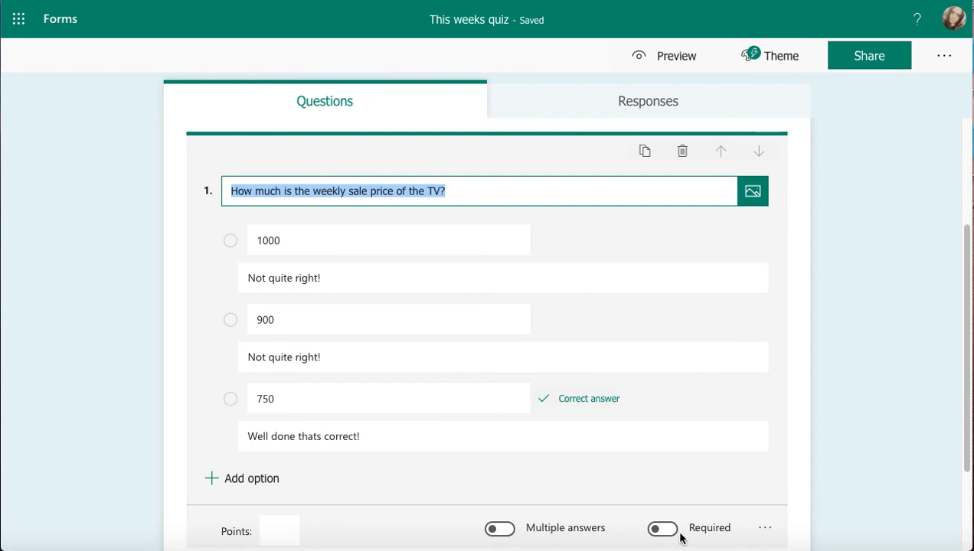
{"action": "left_click", "coordinate": [764, 530]}
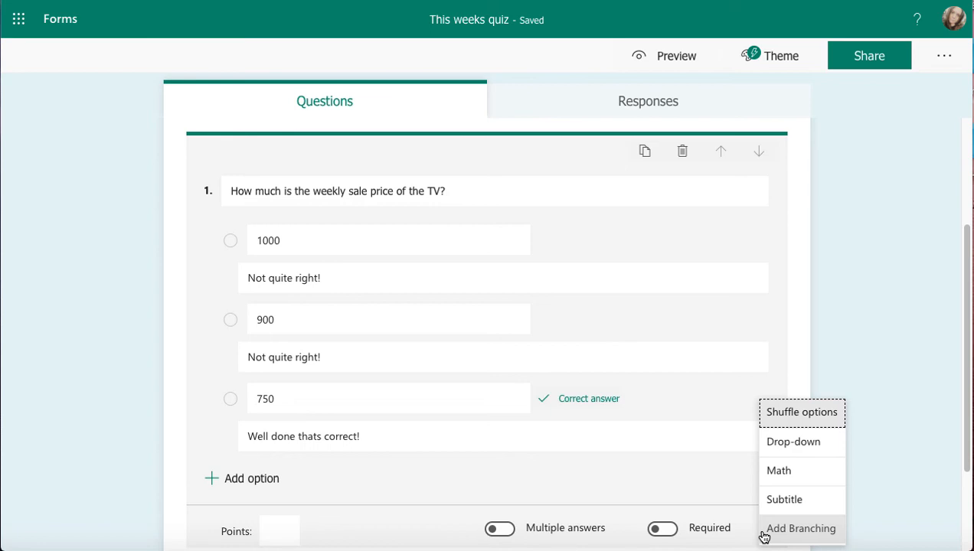
{"action": "left_click", "coordinate": [281, 532]}
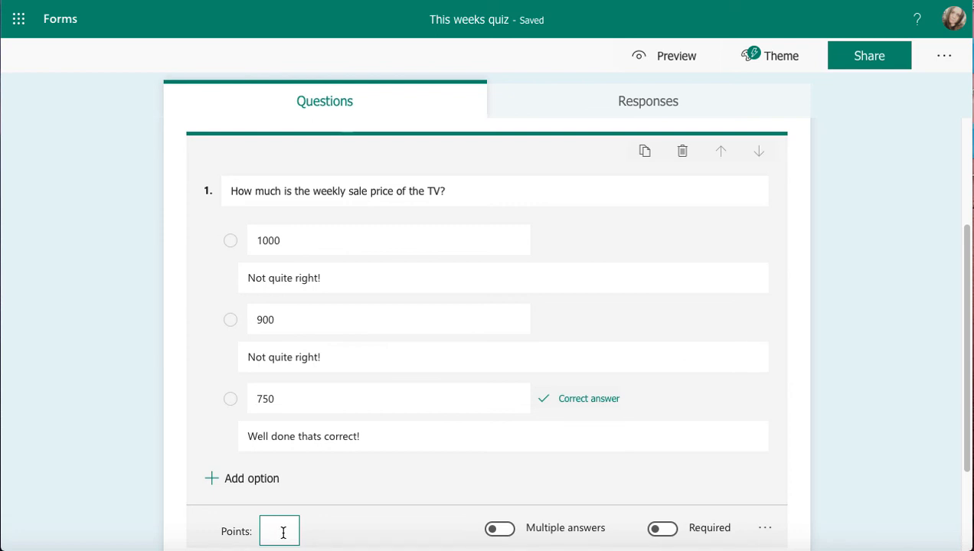
{"action": "type", "text": "1"}
- Preview the quiz, submit a test response with 750 as the answer, and view the results
{"action": "left_click", "coordinate": [661, 61]}
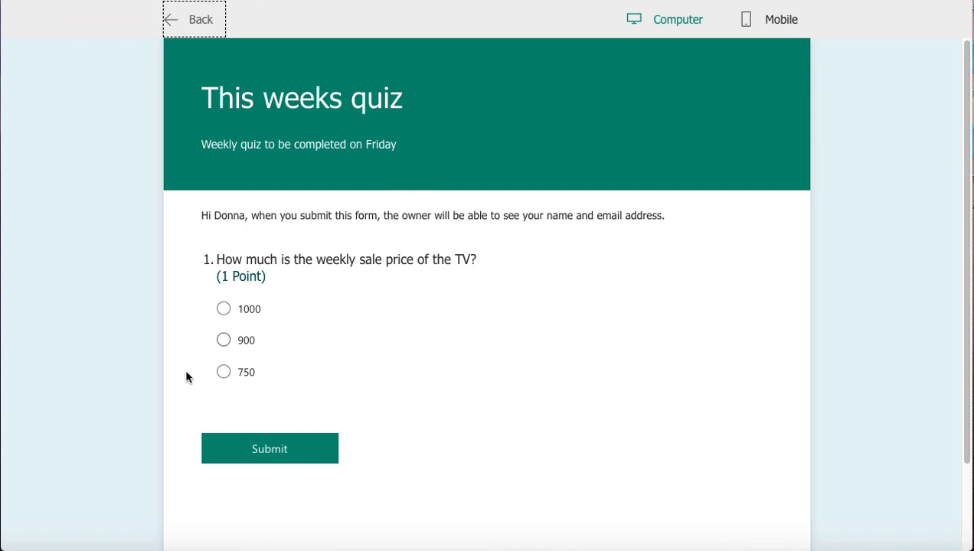
{"action": "left_click", "coordinate": [223, 372]}
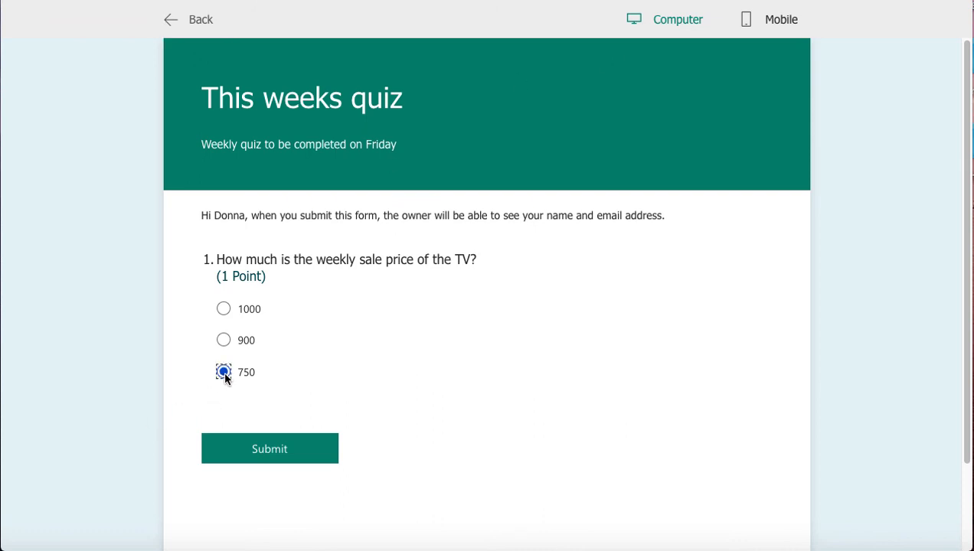
{"action": "left_click", "coordinate": [238, 455]}
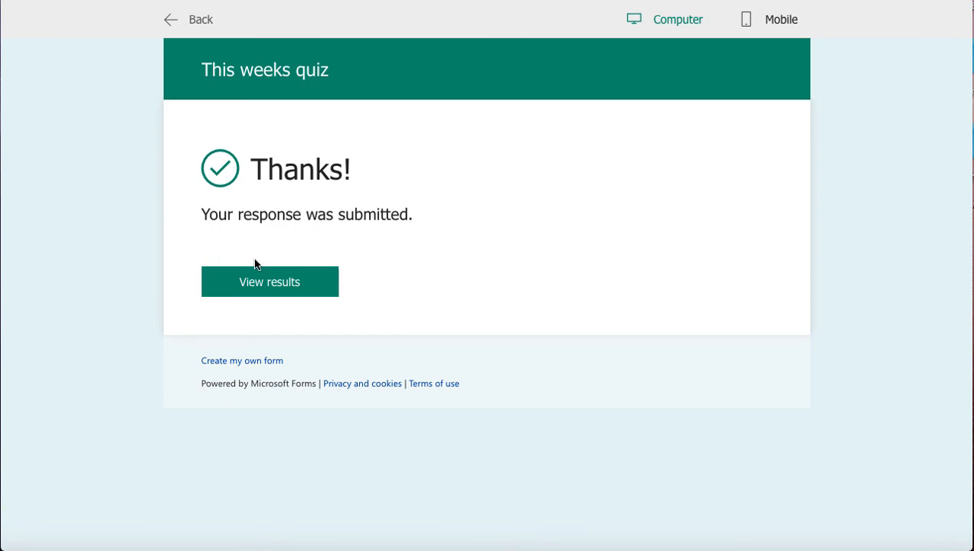
{"action": "left_click", "coordinate": [243, 295]}
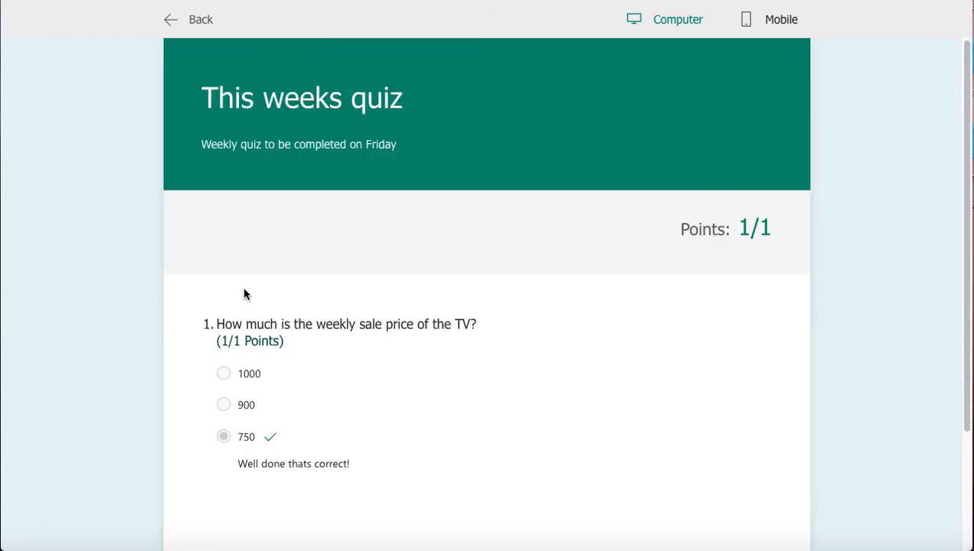